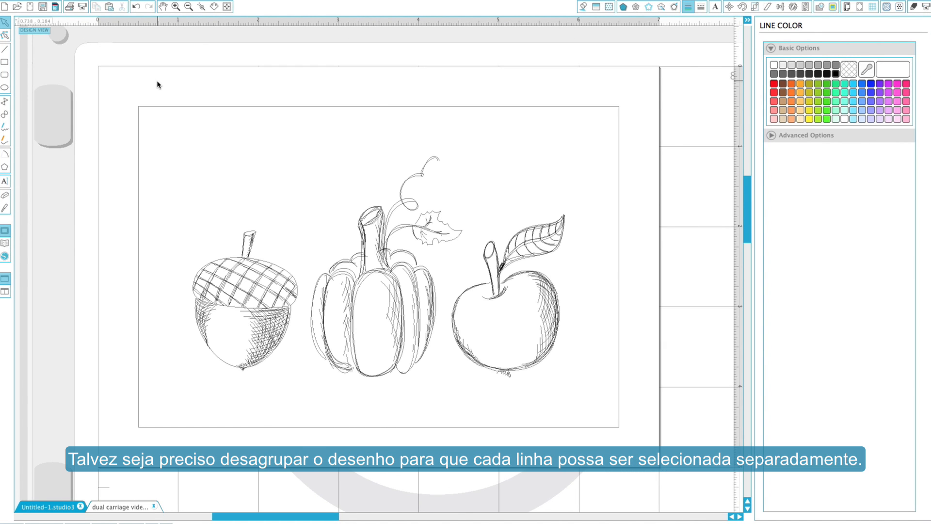
Ungroup the whole design so the acorn, pumpkin, apple and rectangular frame can be selected separately.
left_click_drag(121, 87, 513, 373)
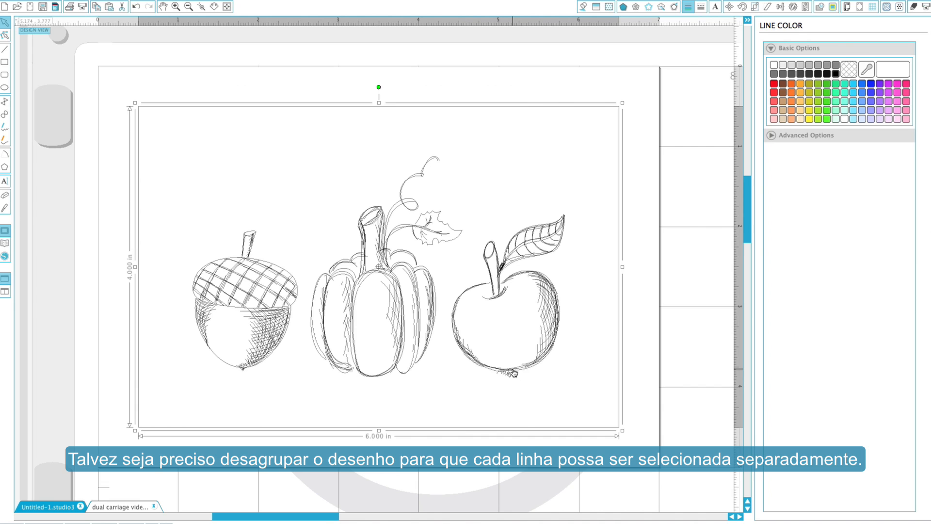
right_click(513, 371)
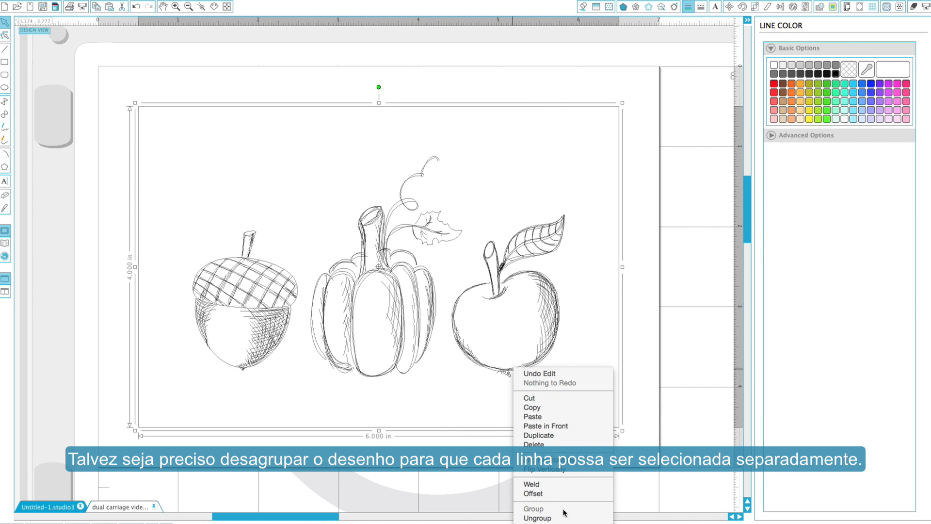
left_click(576, 518)
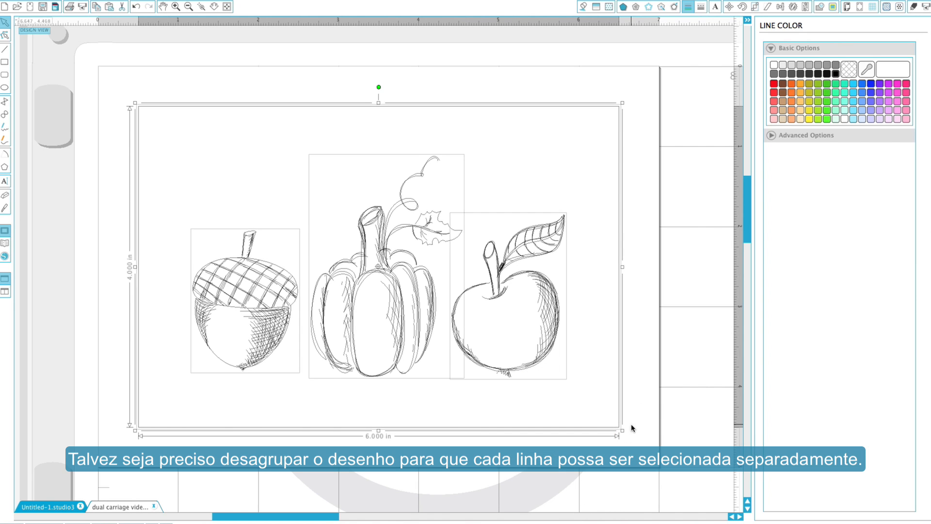
left_click(645, 395)
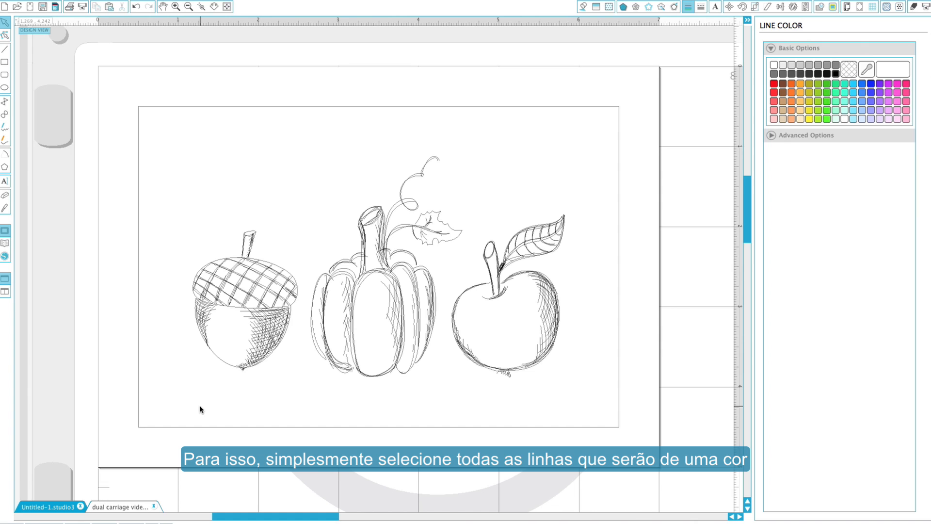
Set the line colours of the drawings: tan for the acorn, yellow-orange for the pumpkin and green for the apple.
left_click(269, 283)
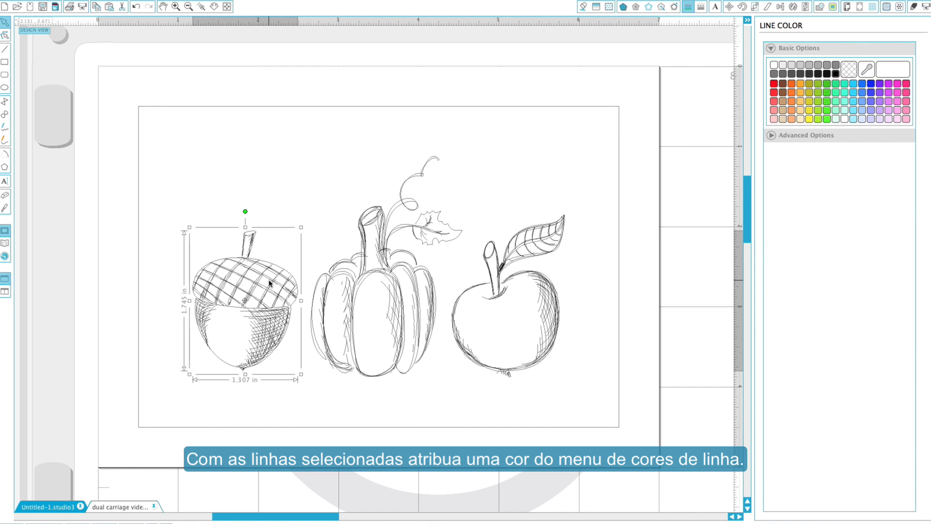
left_click(782, 102)
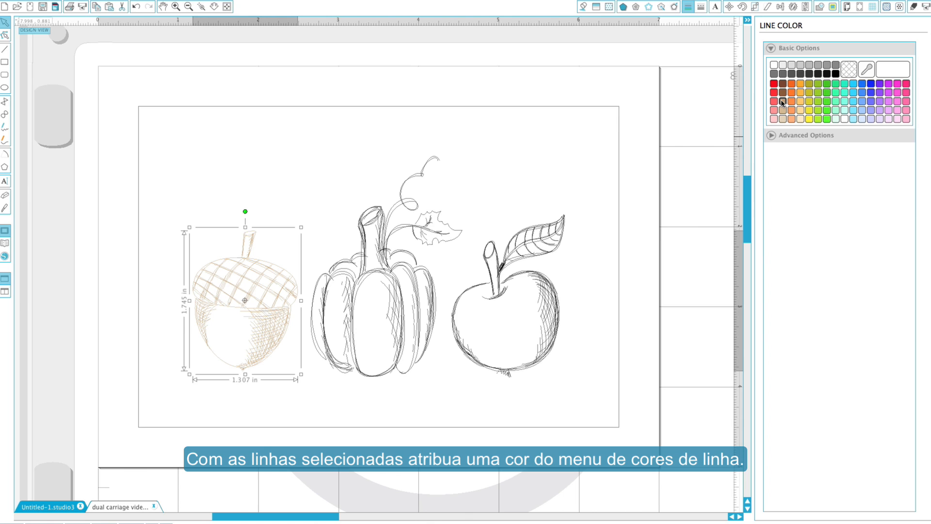
left_click_drag(320, 155, 419, 323)
left_click(801, 83)
left_click_drag(580, 165, 497, 334)
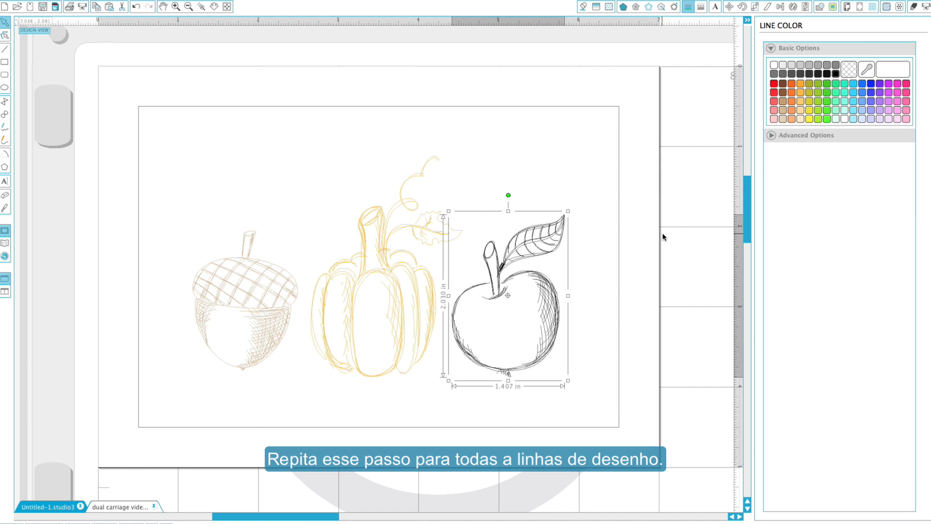
left_click(826, 84)
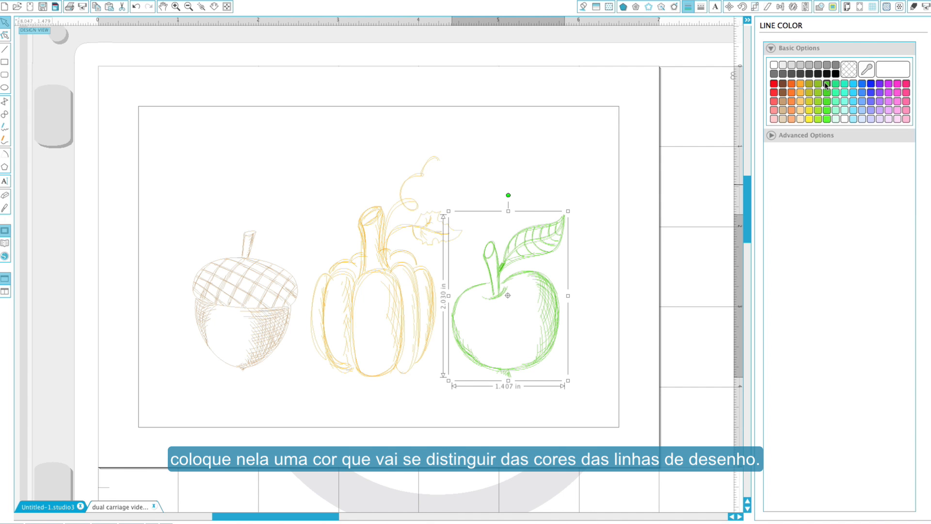
Set the line colour of the rectangular frame around the drawings to red.
left_click_drag(630, 81, 594, 121)
left_click(774, 84)
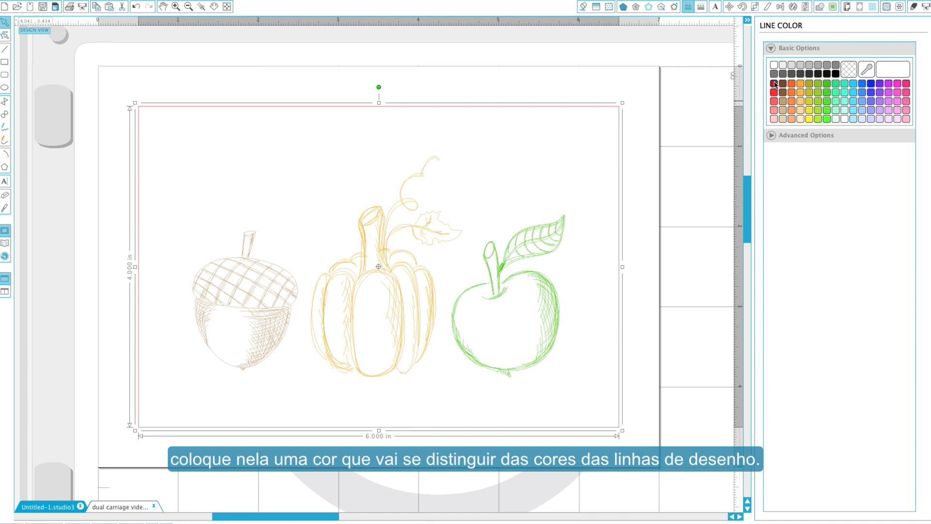
left_click(636, 154)
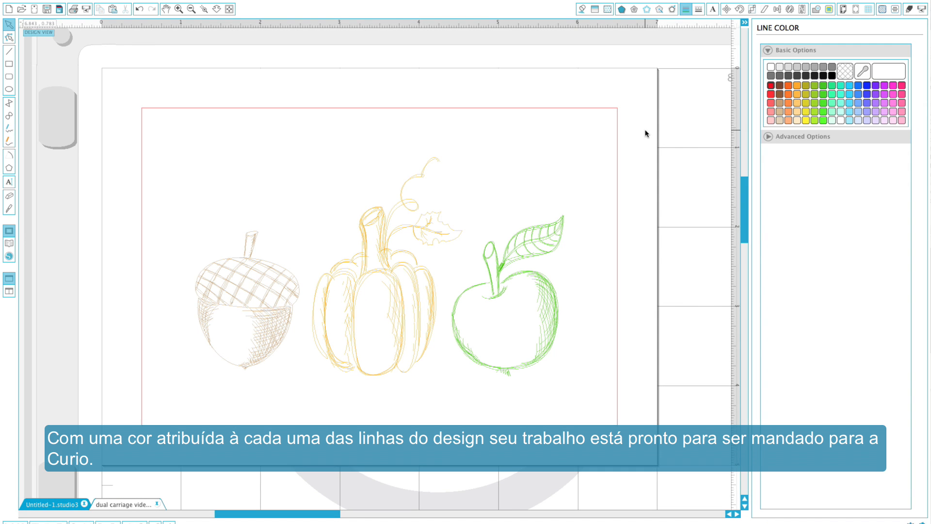
Open the cut settings, switch the cut mode to Advanced and order the cut by Line Color.
left_click(910, 10)
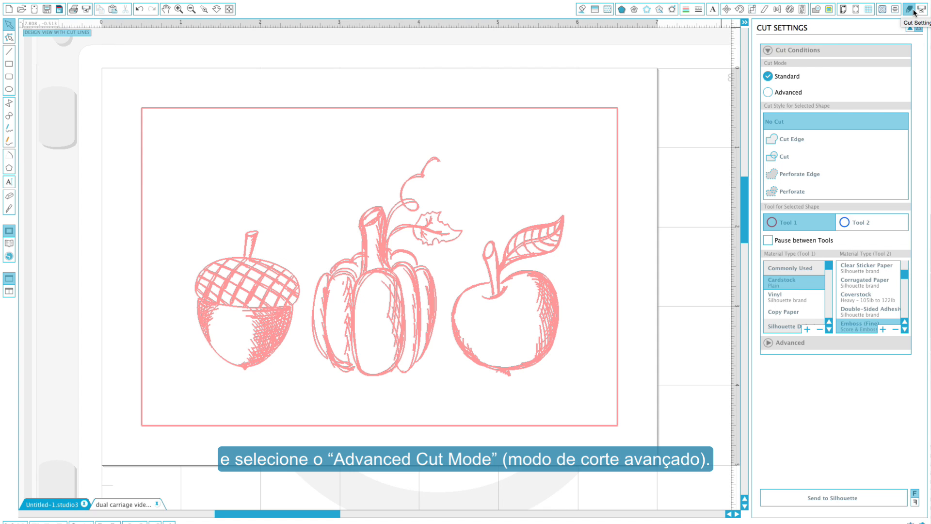
left_click(768, 93)
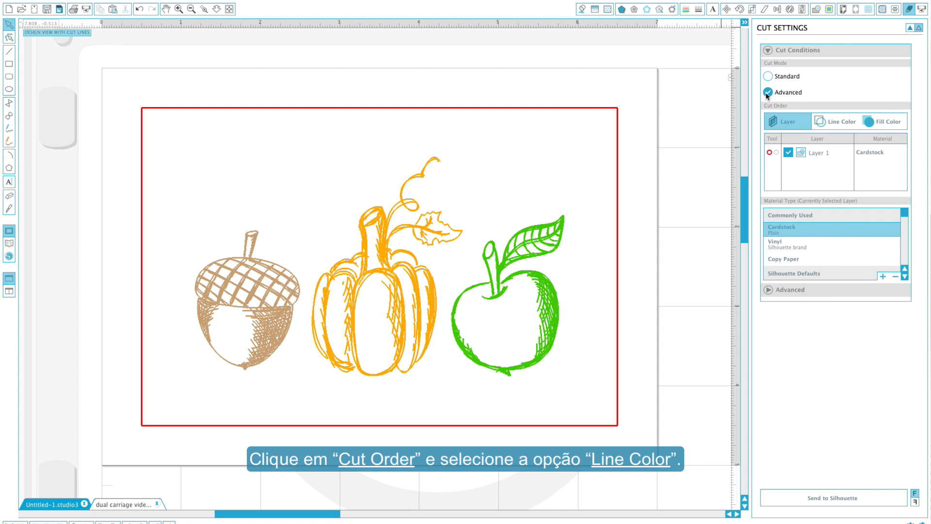
left_click(835, 125)
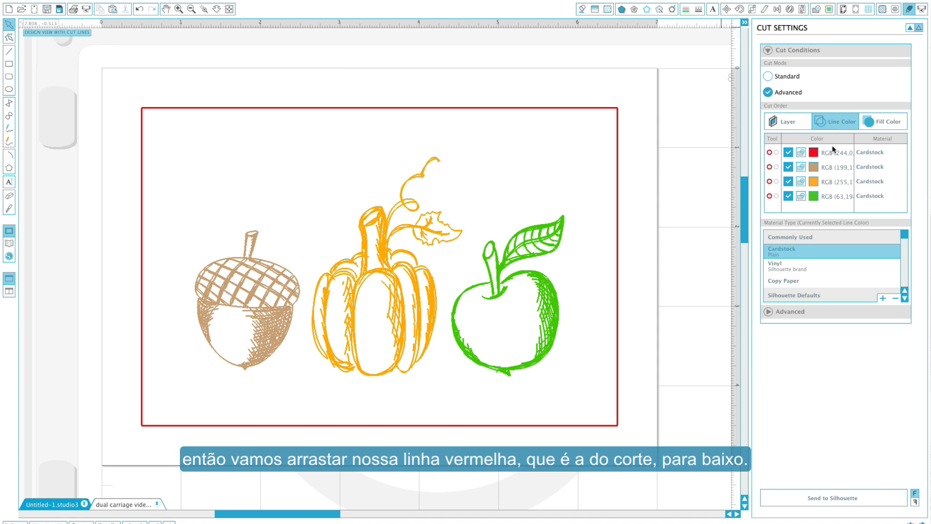
Move the red line to the end of the cut order and add a pause after the orange line.
left_click_drag(832, 154, 832, 198)
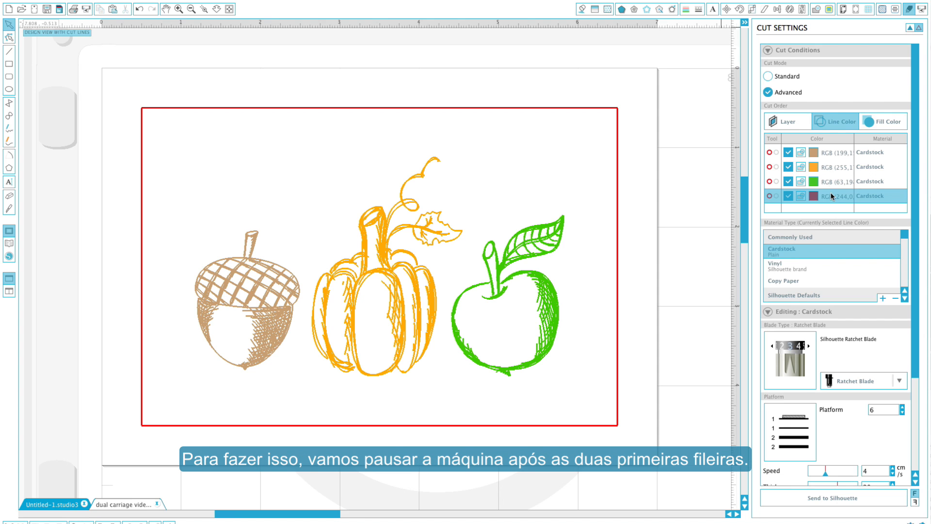
right_click(835, 168)
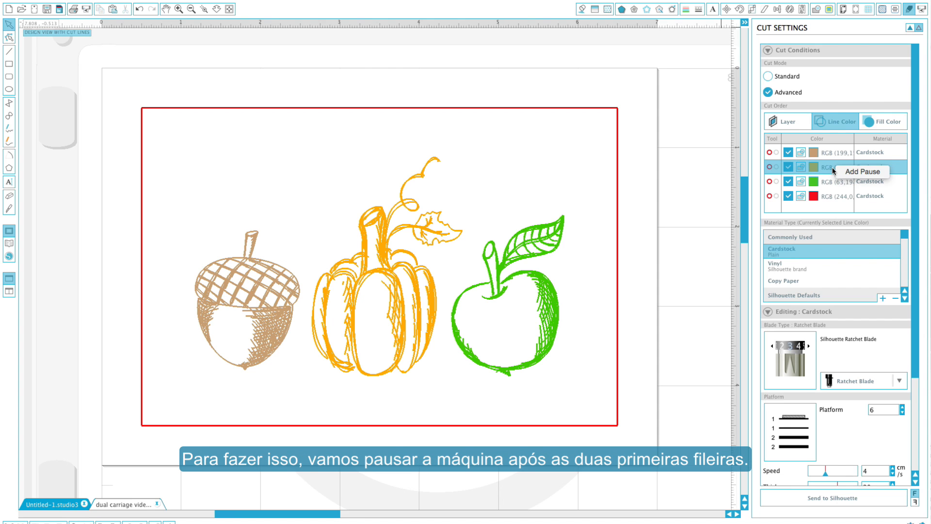
left_click(863, 171)
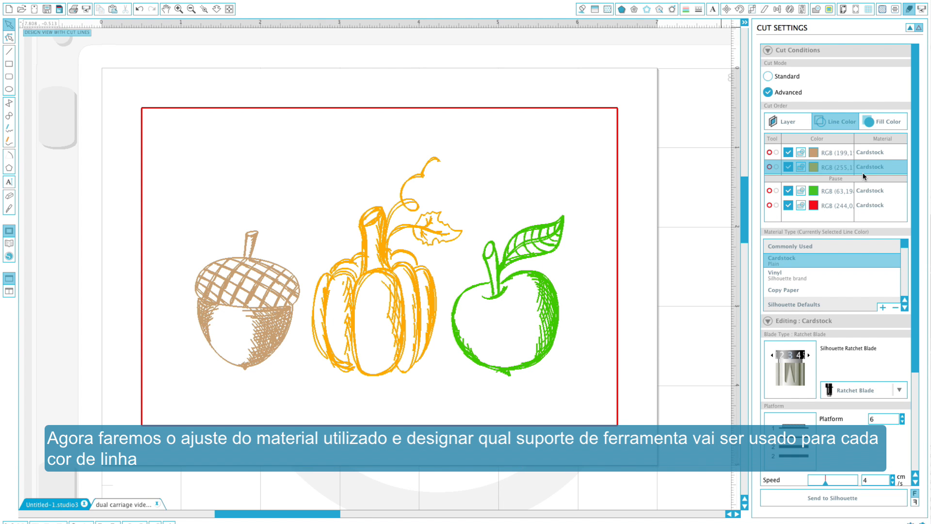
Assign the tan and green lines to the red tool holder, and the orange and red lines to the blue one.
left_click(845, 154)
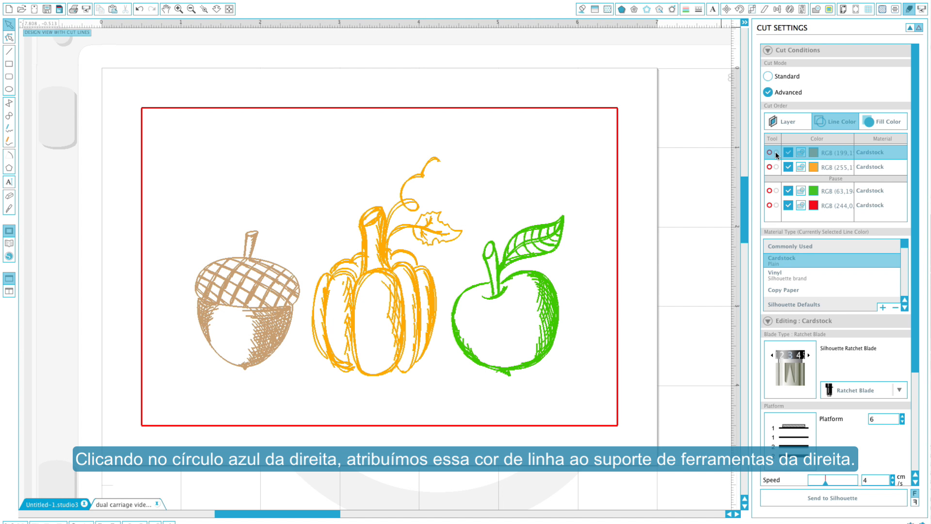
left_click(776, 153)
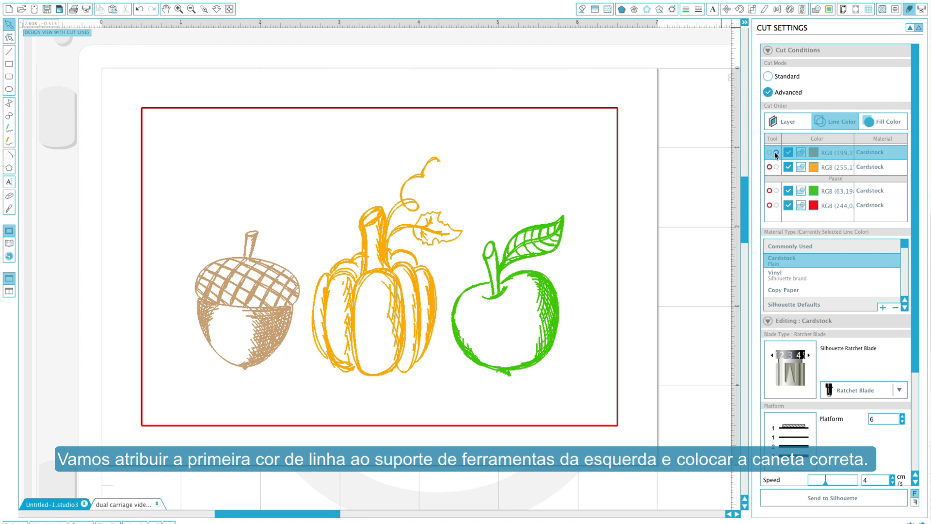
left_click(770, 153)
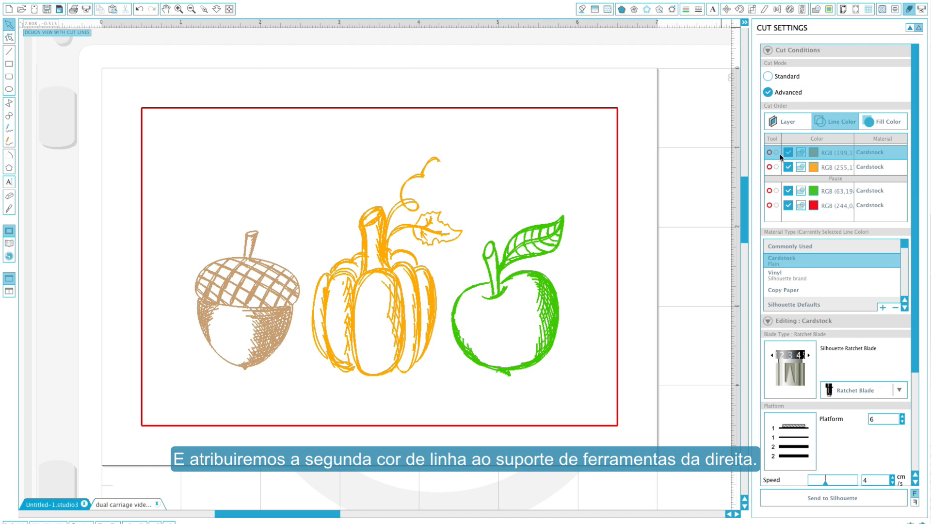
left_click(827, 170)
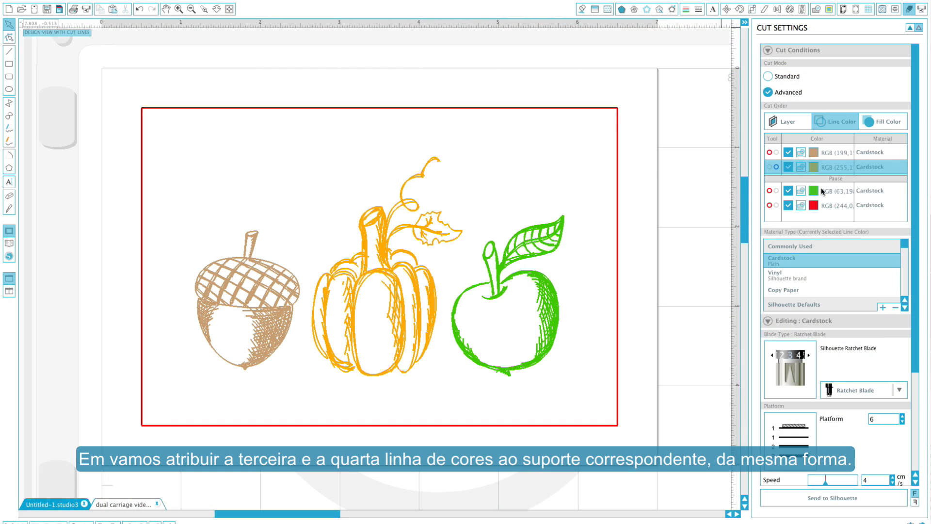
left_click(770, 192)
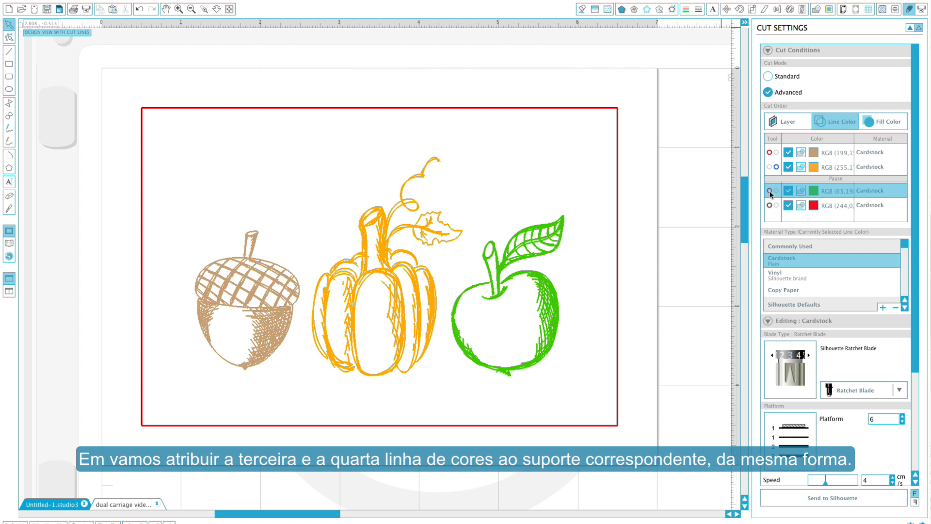
left_click(776, 205)
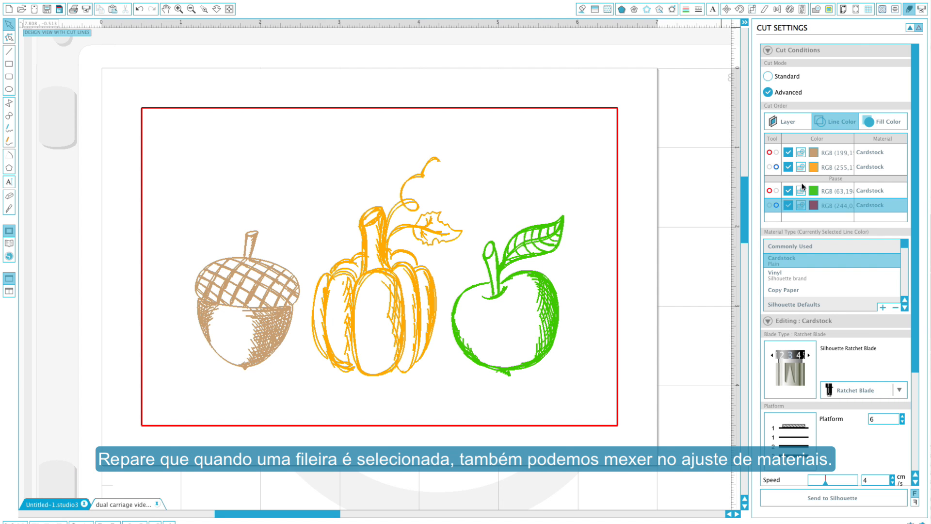
Set the material type of the tan and orange lines to Silhouette Sketch Pen.
left_click(835, 155)
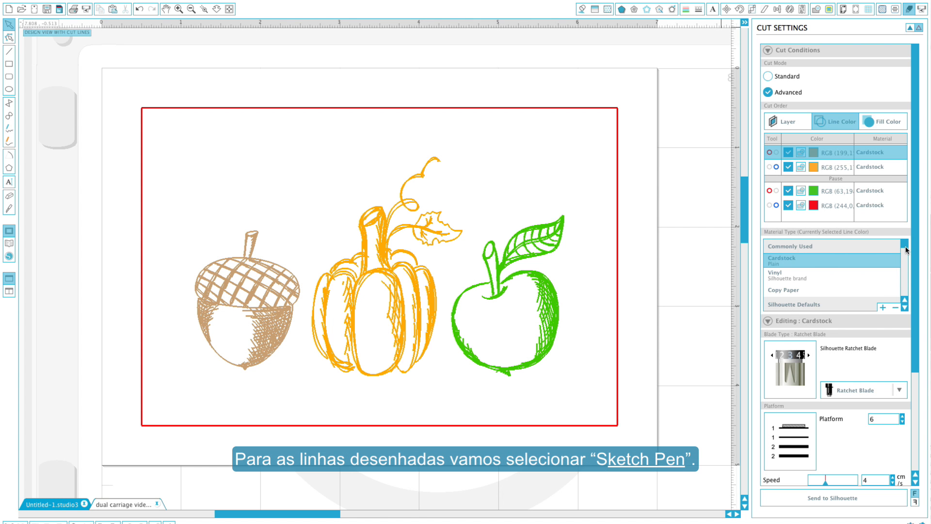
left_click_drag(905, 248, 905, 290)
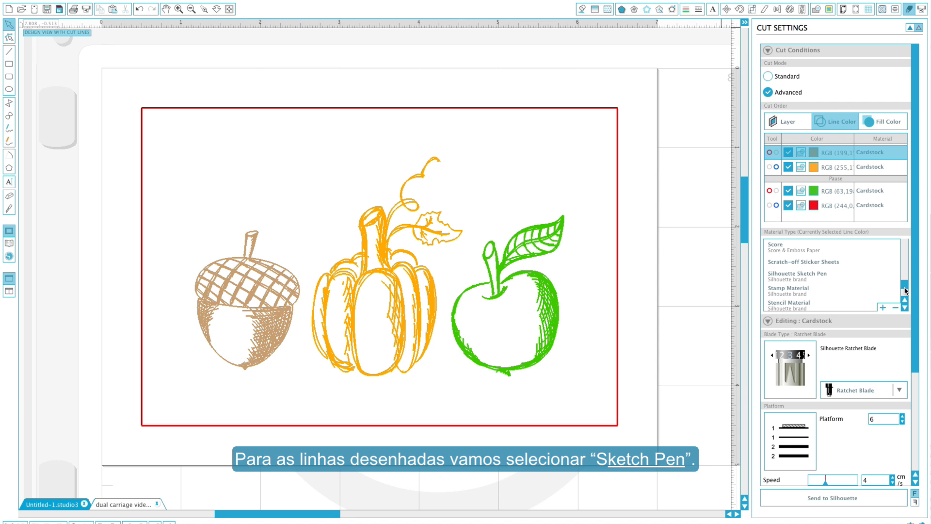
left_click(875, 276)
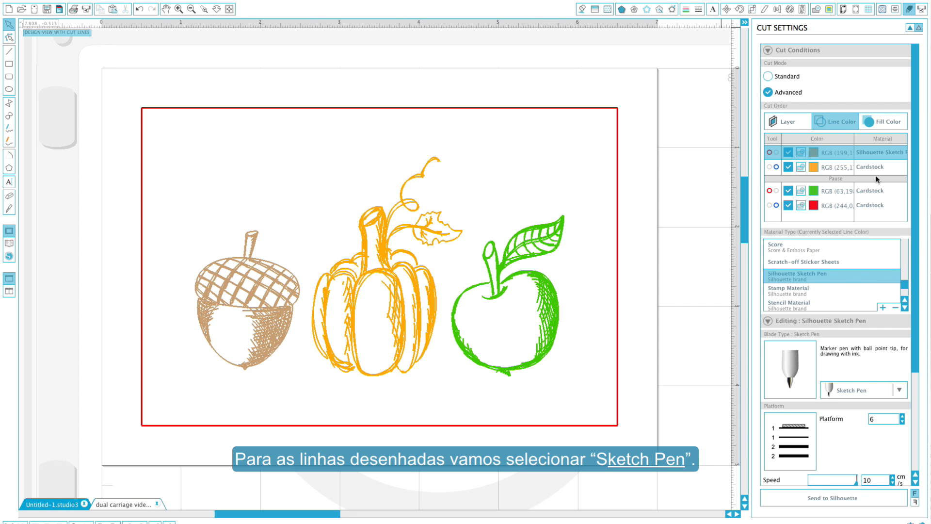
left_click(889, 166)
left_click_drag(905, 248, 906, 288)
left_click(879, 277)
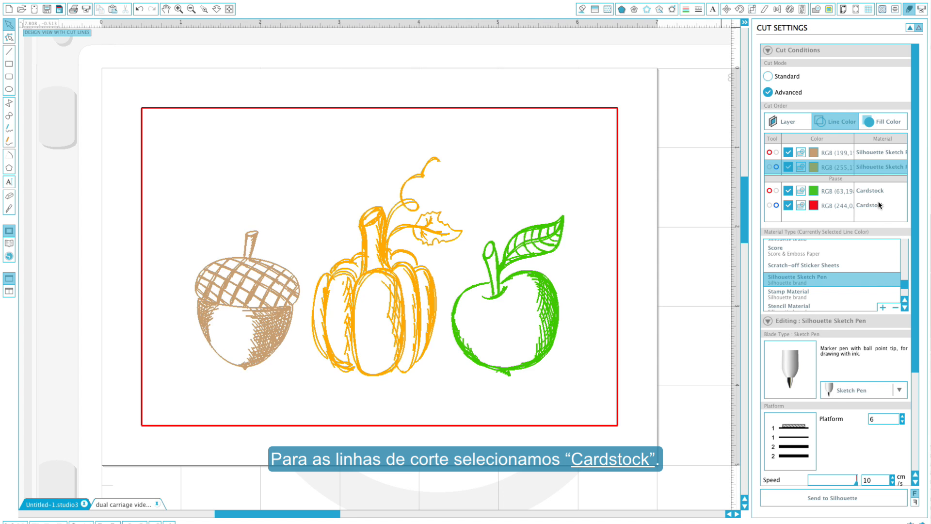
Set the green line's material type to Silhouette Sketch Pen and send the job to the Silhouette.
left_click(883, 195)
left_click_drag(905, 250, 904, 291)
left_click(893, 280)
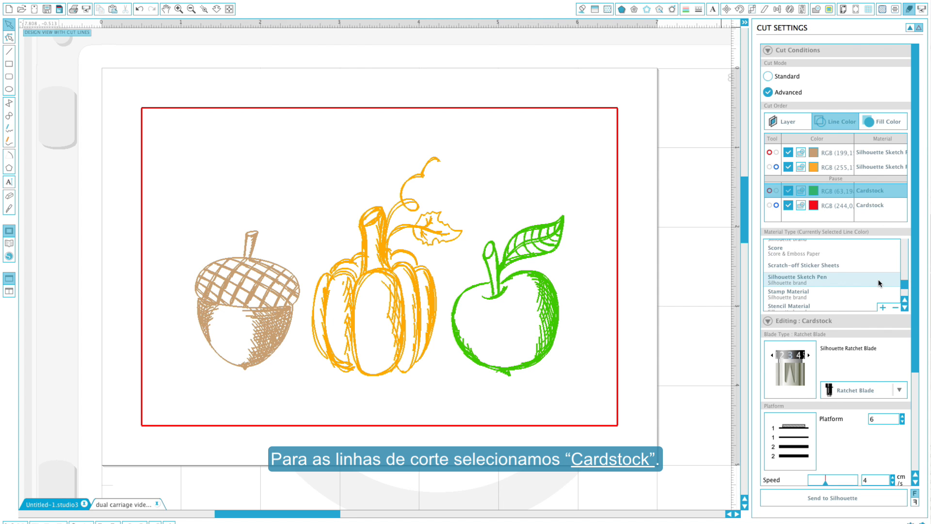
left_click(841, 216)
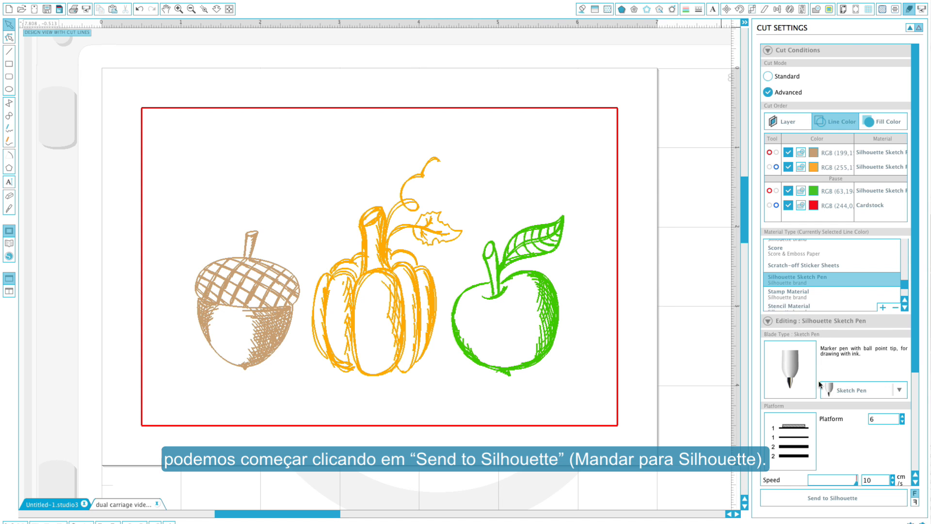
left_click(794, 503)
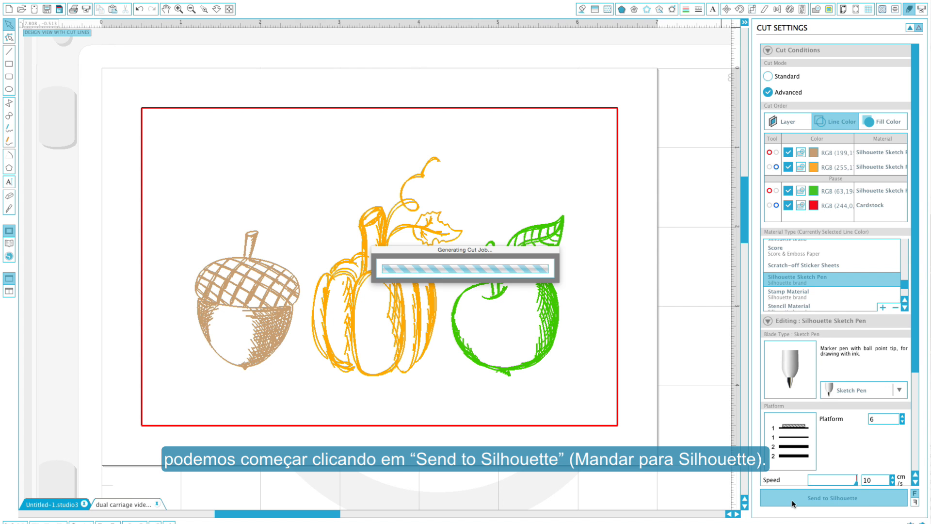